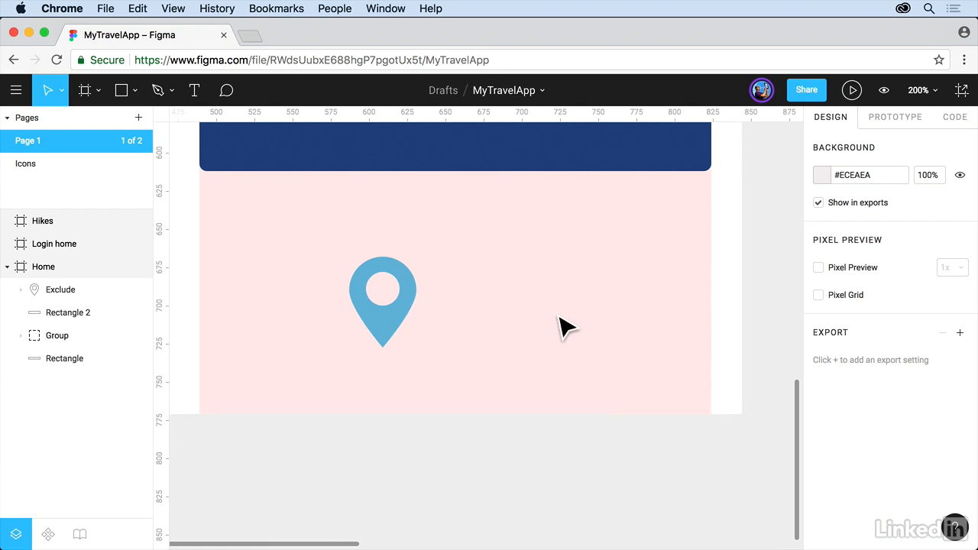
# Draw a rectangle about 54 × 35 beside the pin icon and a 16 × 16 square centred over its upper edge
pyautogui.click(123, 91)
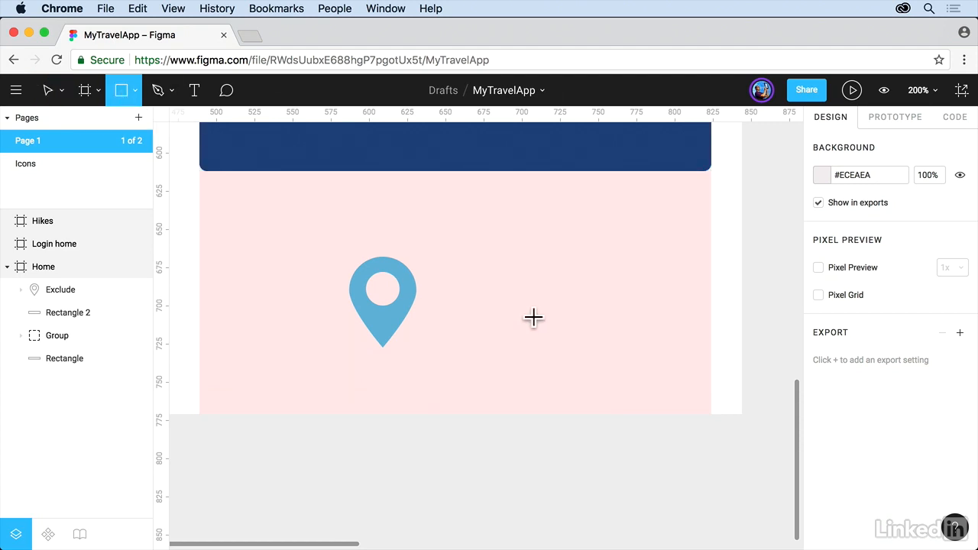
pyautogui.moveTo(502, 282)
pyautogui.mouseDown()
pyautogui.moveTo(563, 326)
pyautogui.moveTo(593, 331)
pyautogui.moveTo(585, 338)
pyautogui.mouseUp()
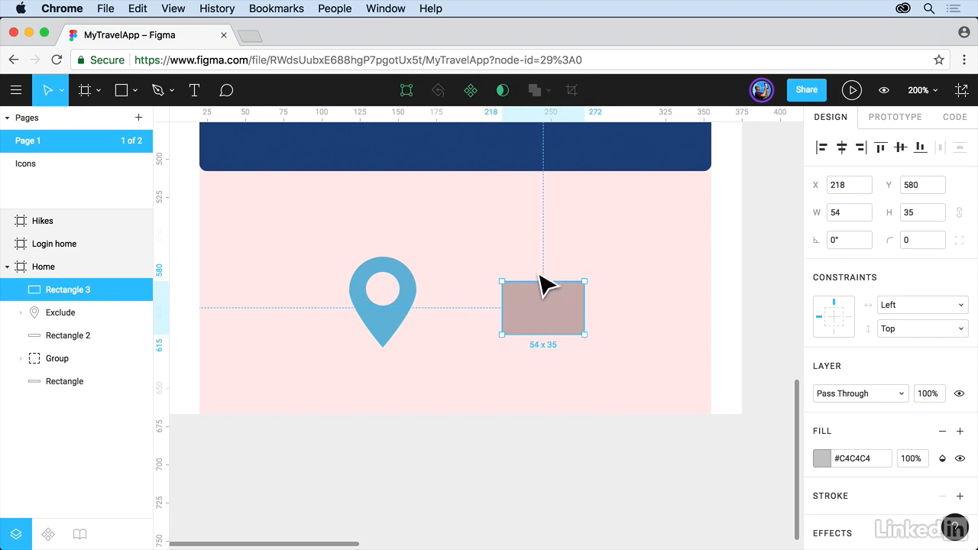
pyautogui.click(120, 93)
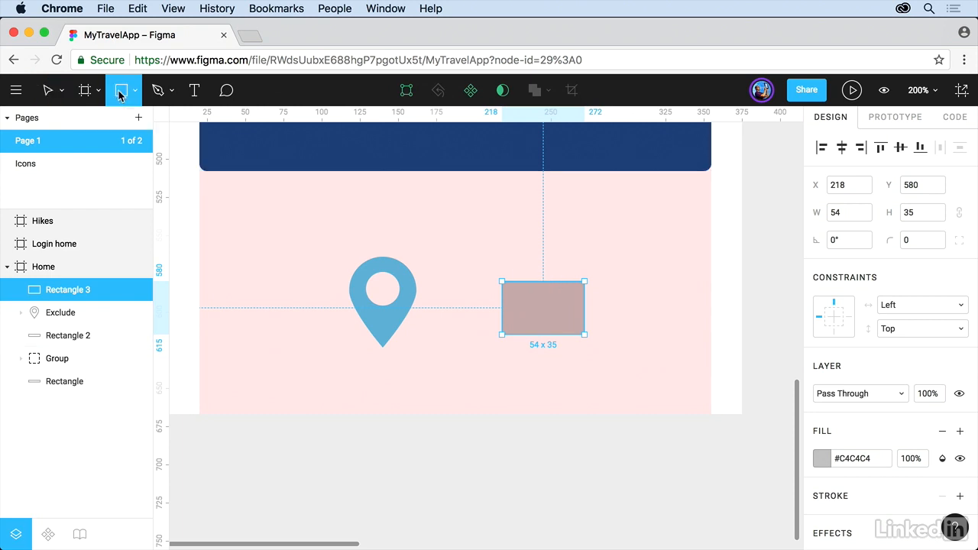
pyautogui.moveTo(530, 269); pyautogui.dragTo(555, 294)
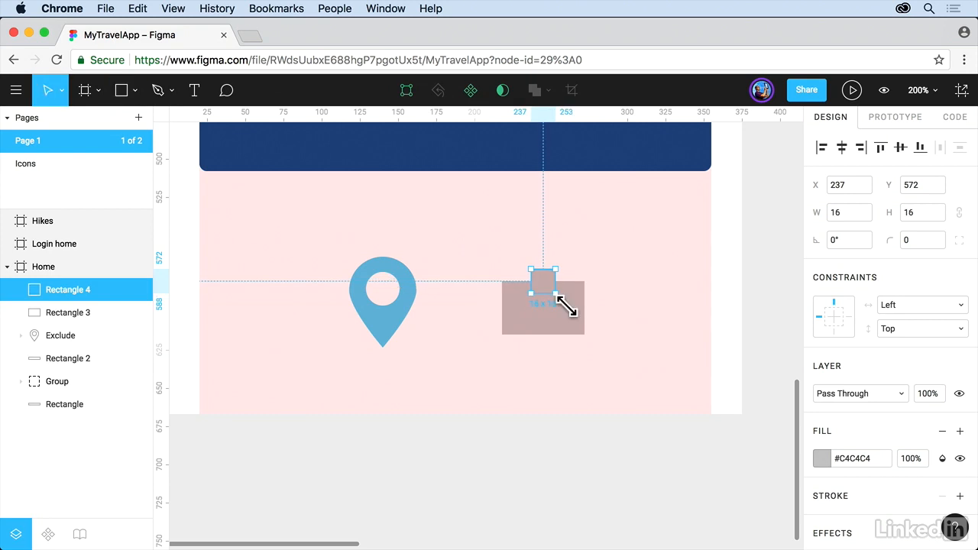
pyautogui.press('super+equal')
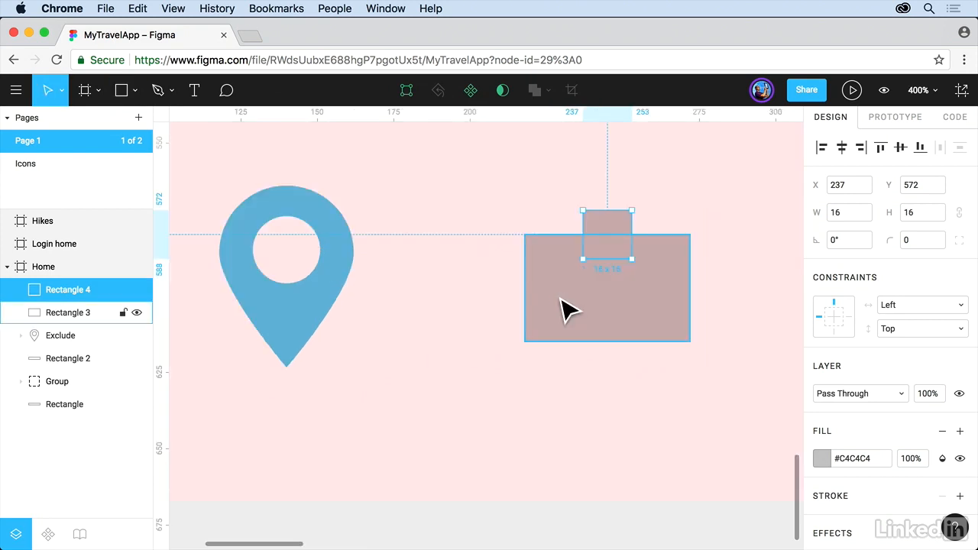
pyautogui.moveTo(616, 227); pyautogui.dragTo(614, 228)
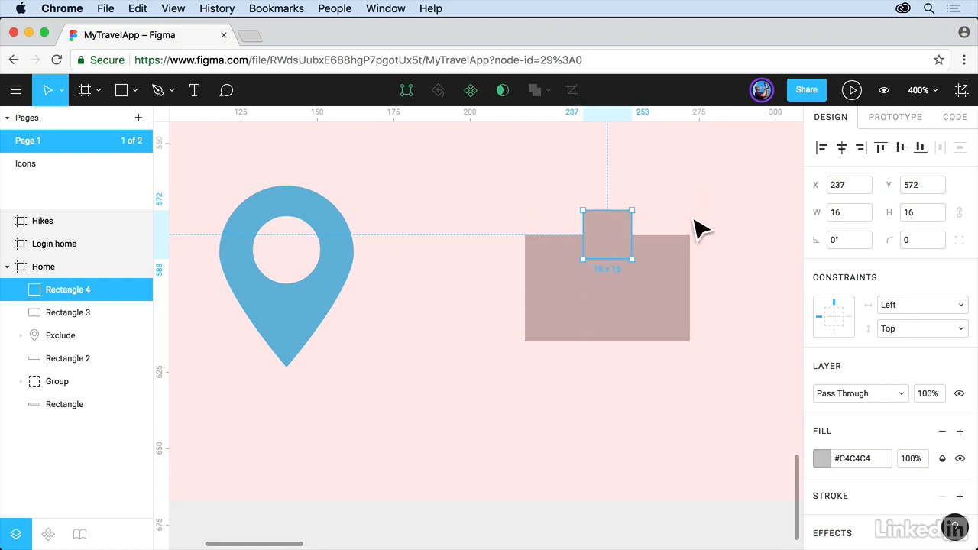
# Subtract the small square from the large rectangle and move the combined shape to about X 202, Y 594
pyautogui.moveTo(685, 212); pyautogui.dragTo(580, 306)
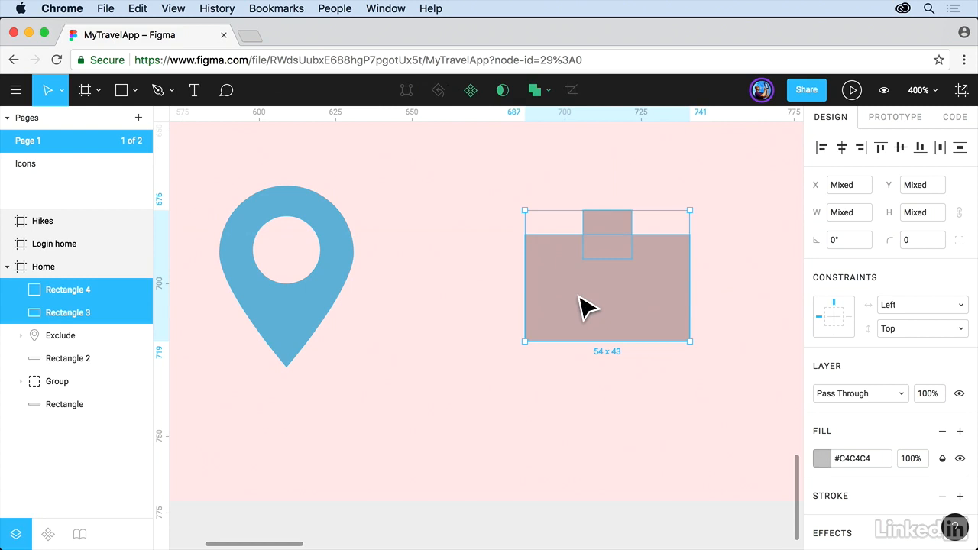
pyautogui.click(549, 92)
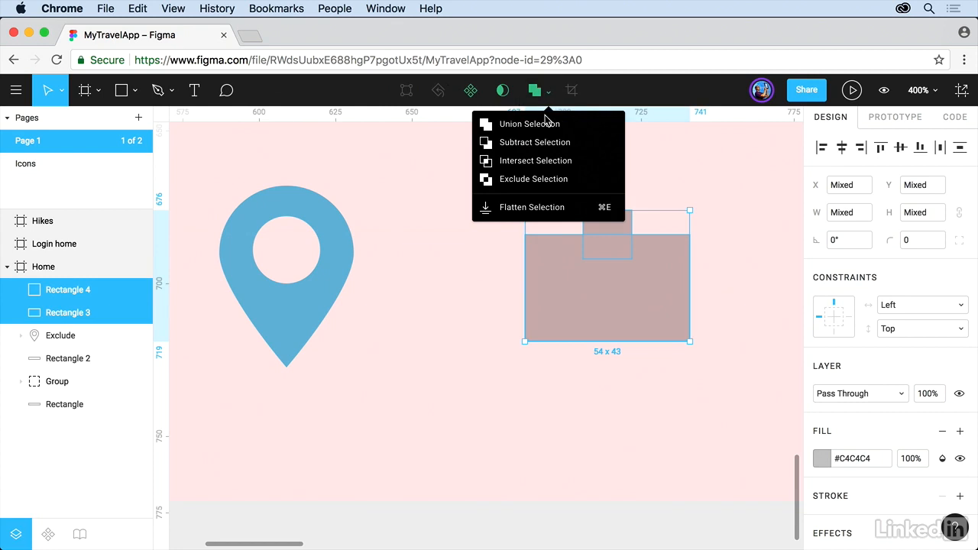
pyautogui.click(539, 143)
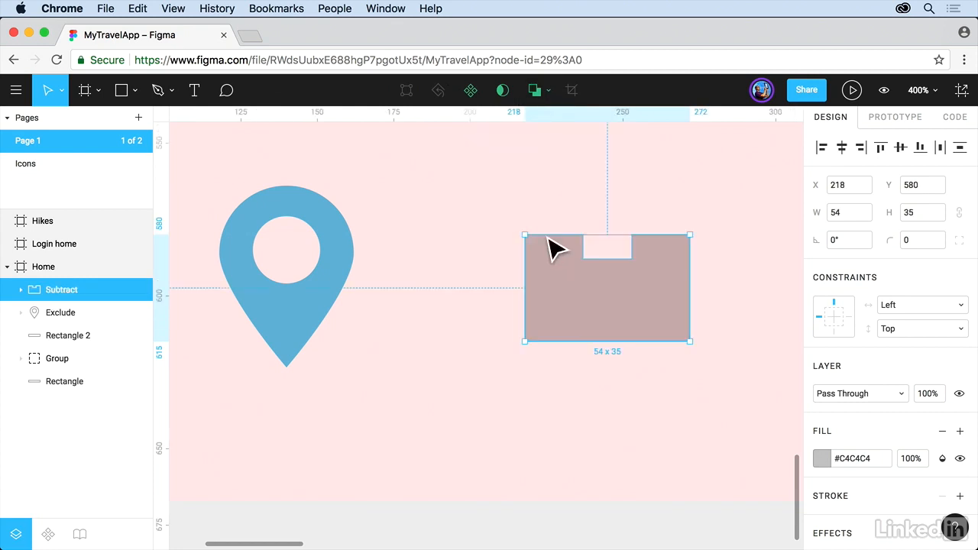
pyautogui.moveTo(555, 283); pyautogui.dragTo(502, 317)
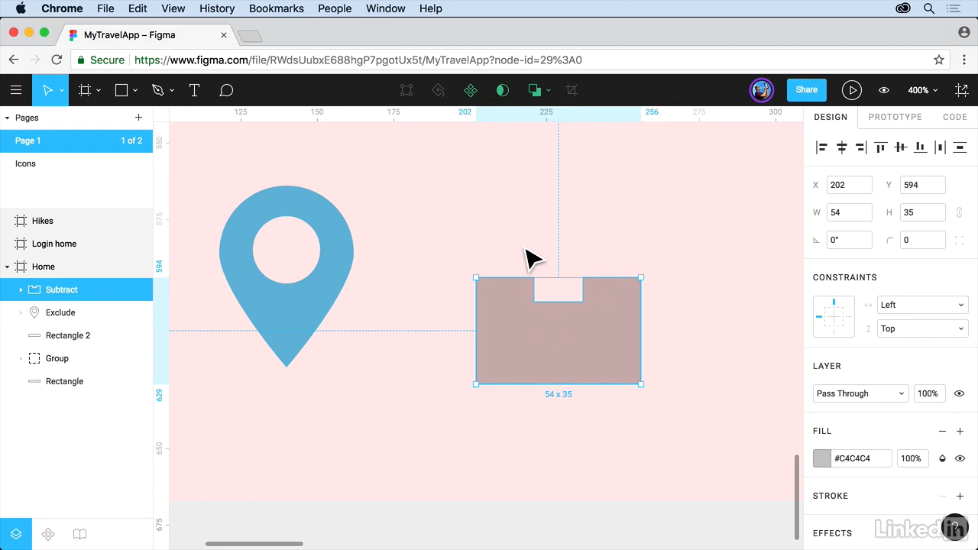
# Edit the large rectangle's vector and pen a trapezoid outline between its upper corners, with points at about X 211 and 244, Y 576.5
pyautogui.doubleClick(522, 355)
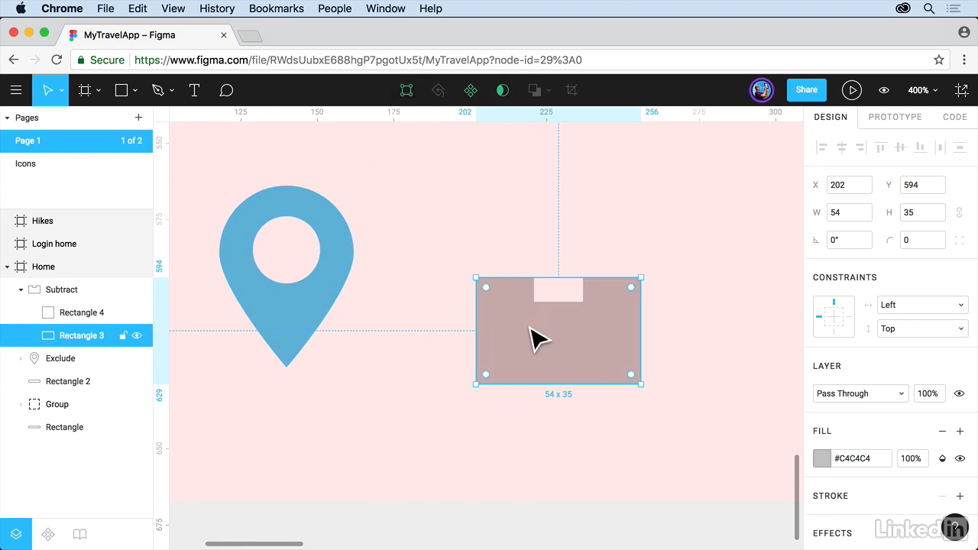
pyautogui.click(403, 95)
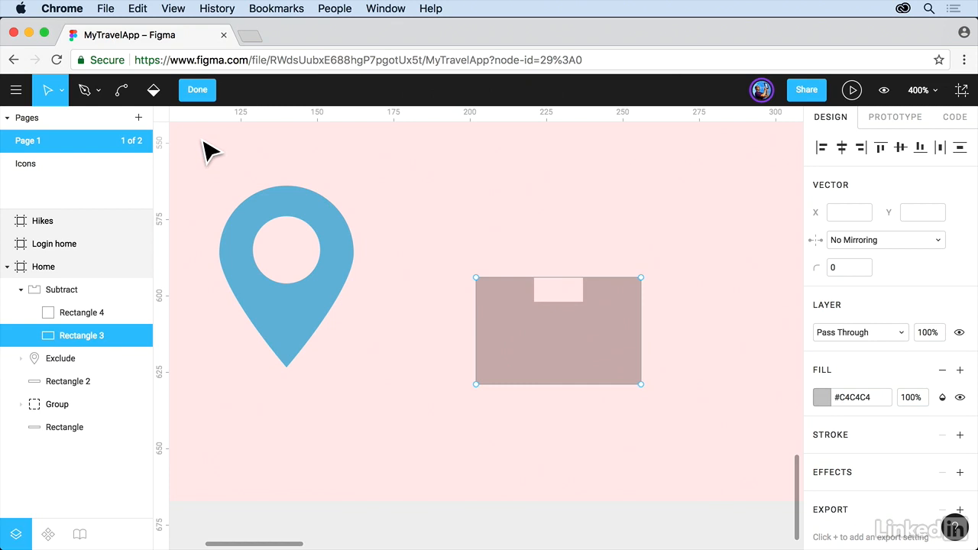
pyautogui.click(98, 91)
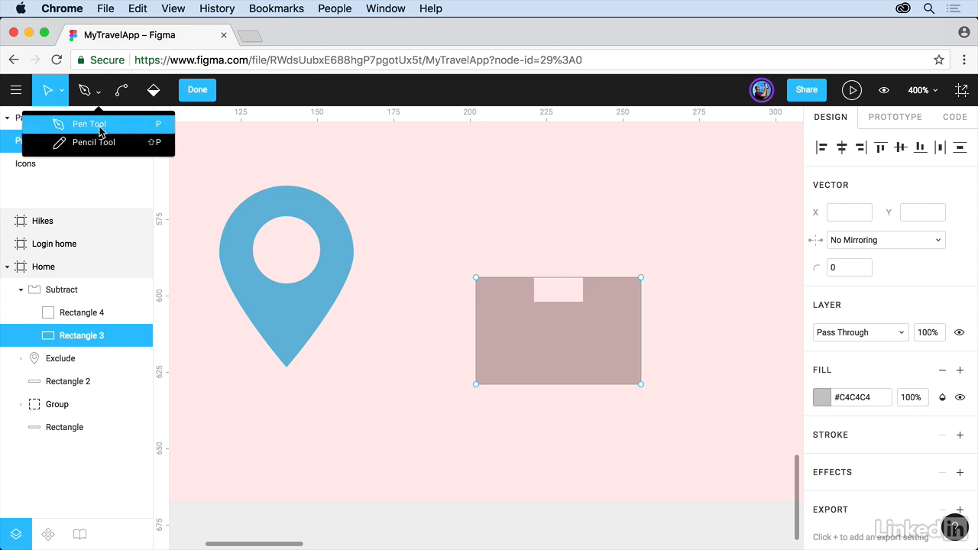
pyautogui.click(101, 129)
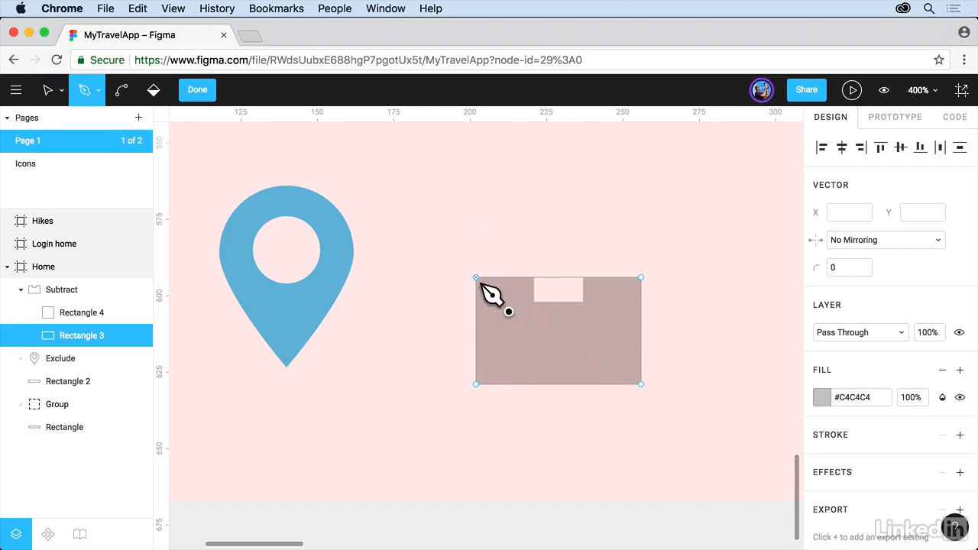
pyautogui.click(506, 209)
pyautogui.press('BackSpace')
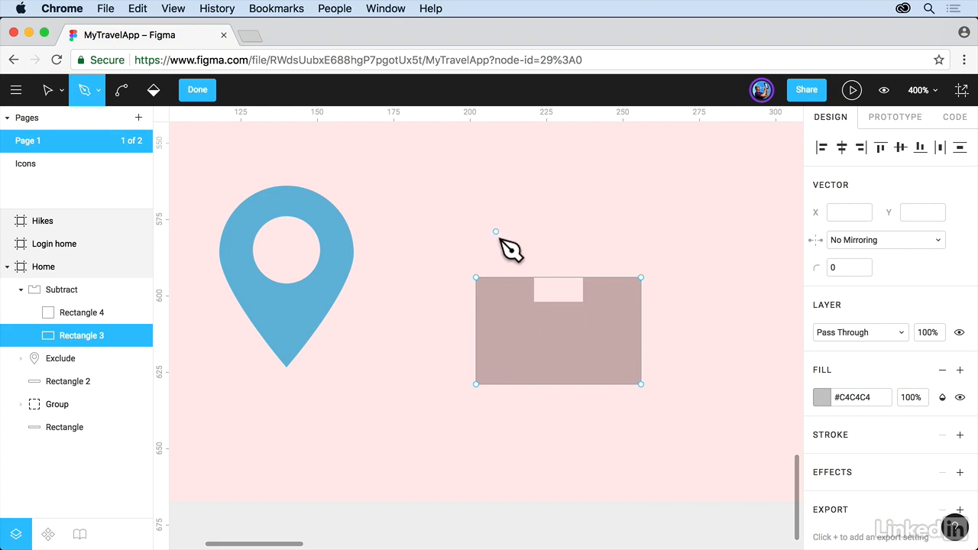
pyautogui.click(475, 278)
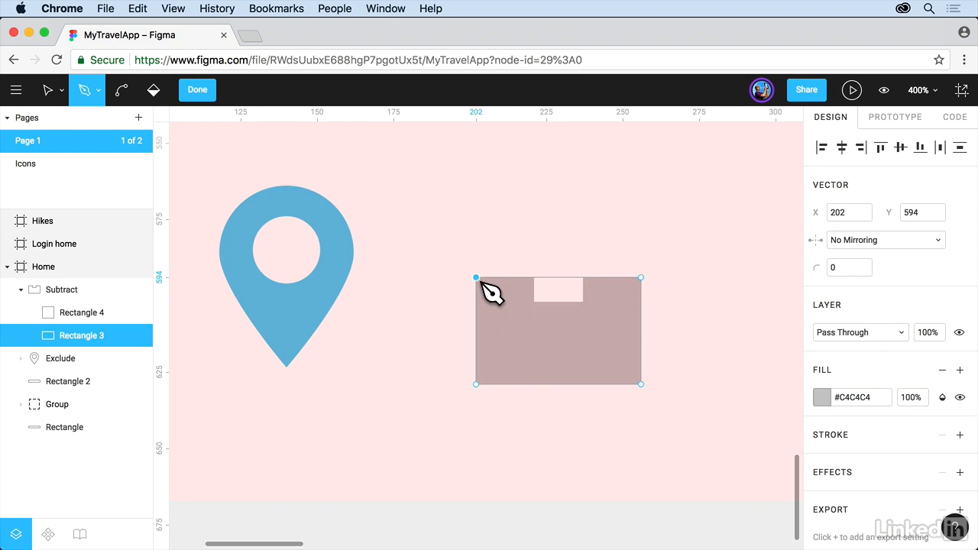
pyautogui.click(503, 224)
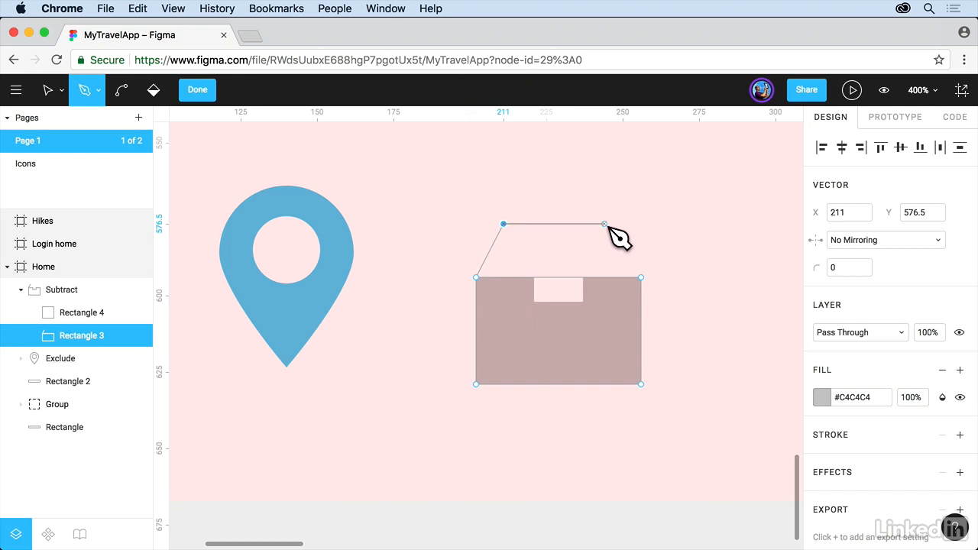
pyautogui.click(604, 224)
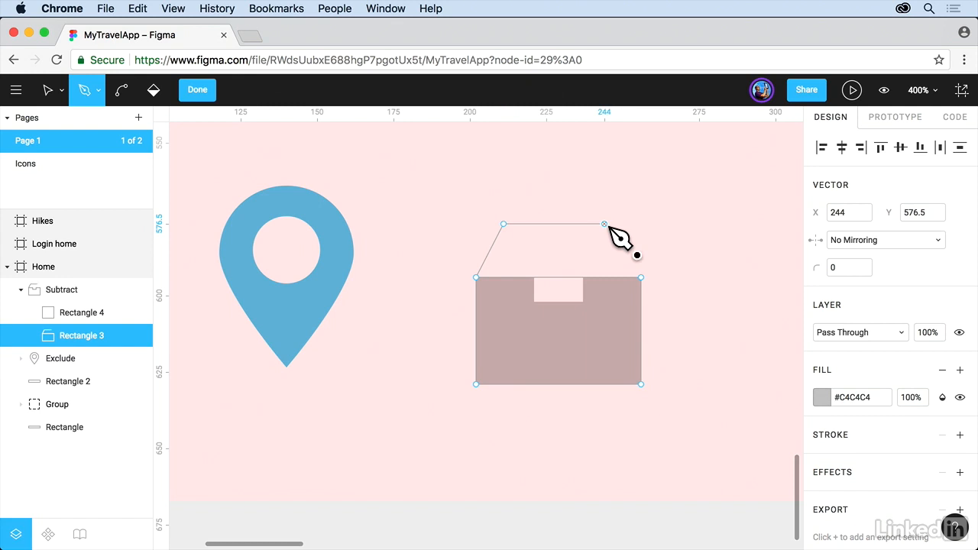
pyautogui.click(642, 280)
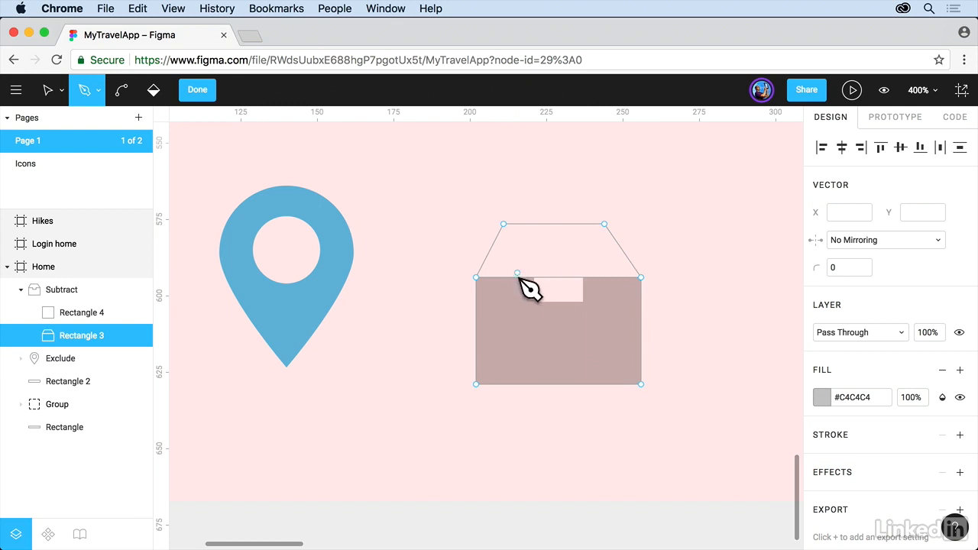
# Pen a smaller inner trapezoid inside the first, starting and ending on the rectangle's upper edge, its upper points at about Y 580.5
pyautogui.moveTo(500, 280); pyautogui.dragTo(516, 236)
pyautogui.click(598, 237)
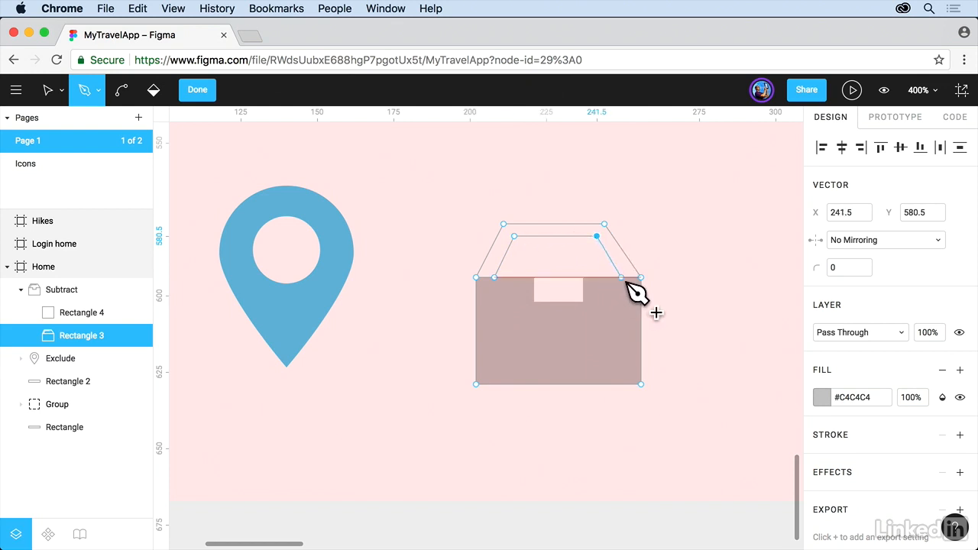
pyautogui.click(622, 279)
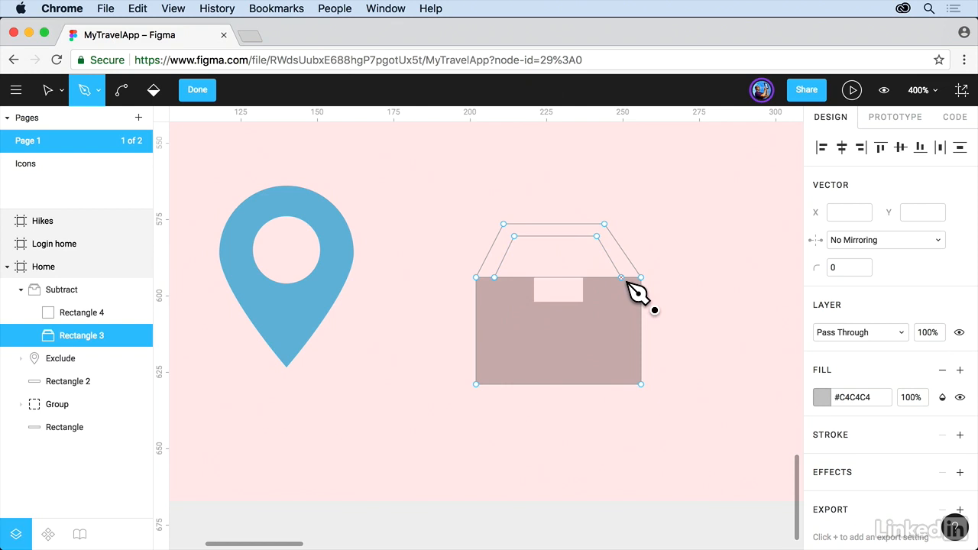
pyautogui.click(554, 248)
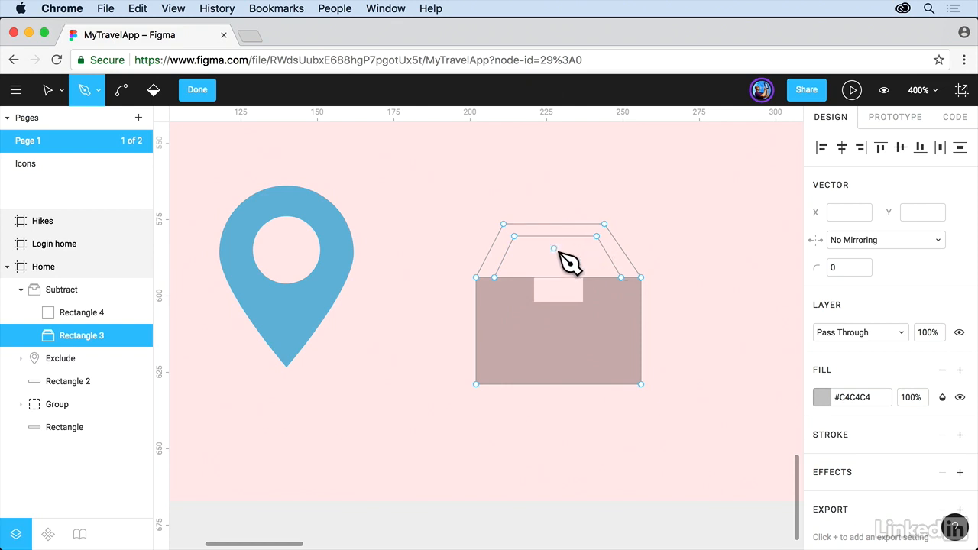
pyautogui.hotkey('ctrl', 'z')
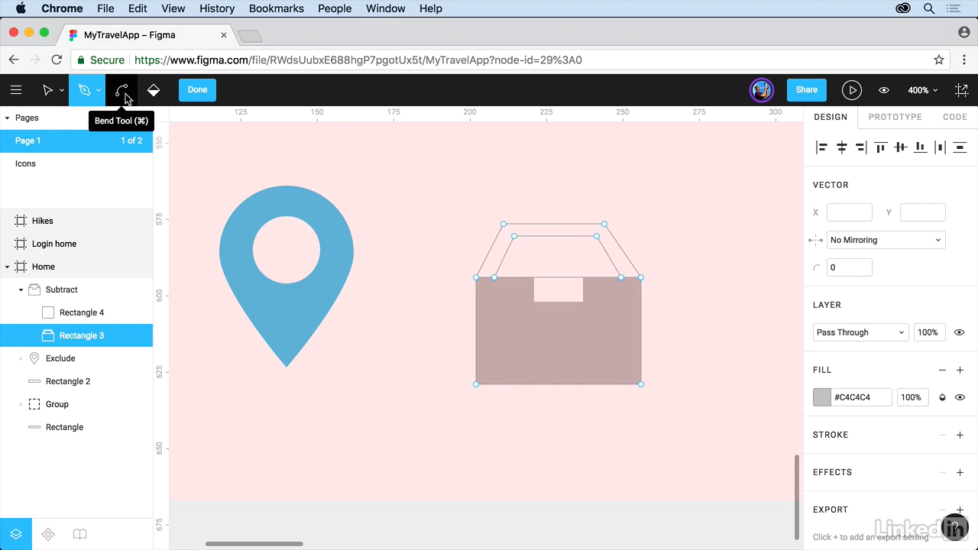
pyautogui.click(542, 248)
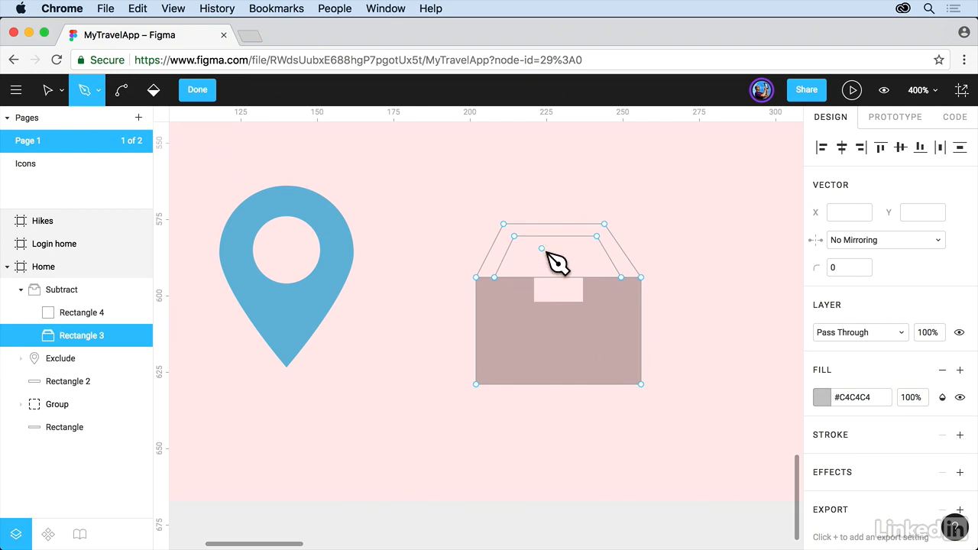
pyautogui.moveTo(541, 248); pyautogui.dragTo(536, 230)
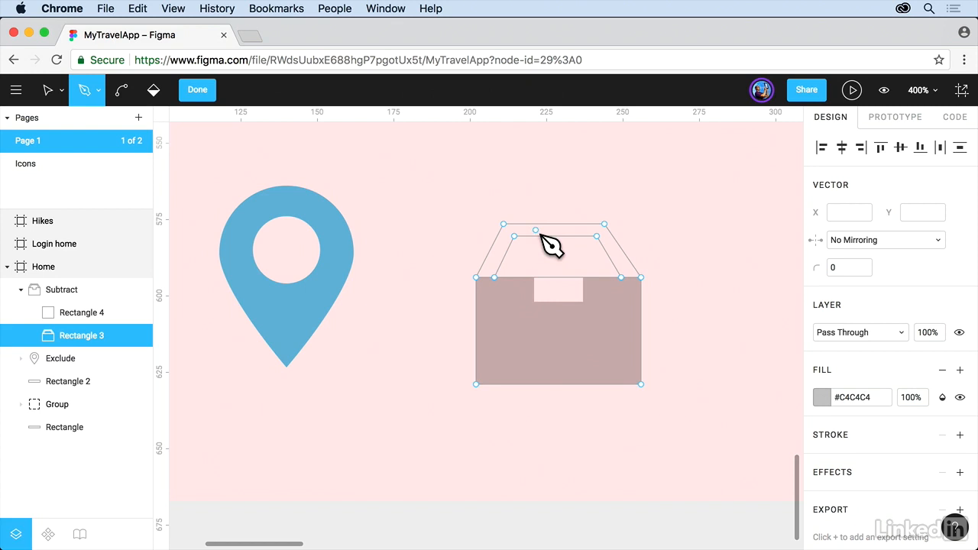
# Fill the band between the two trapezoid outlines with the Paint Bucket, leave the inner opening empty, and finish vector editing
pyautogui.click(152, 91)
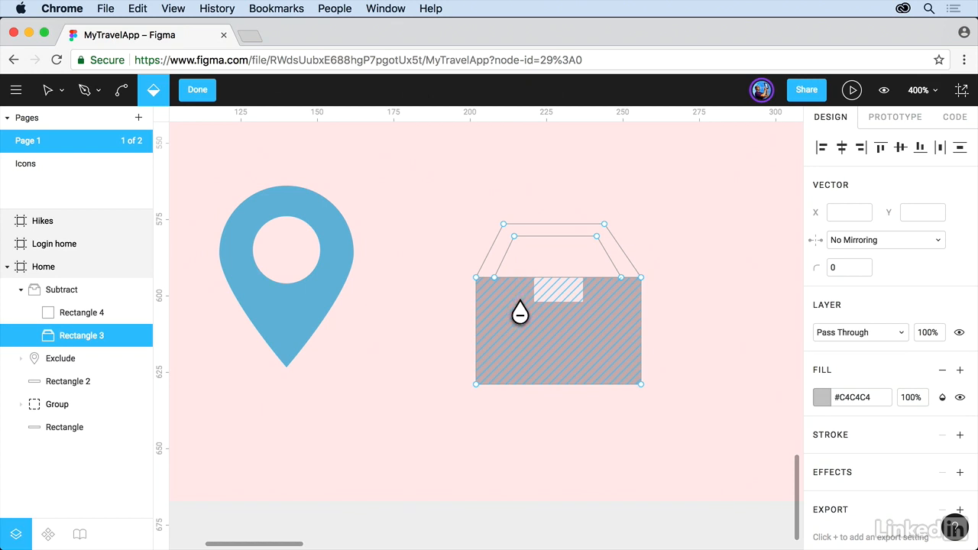
pyautogui.click(514, 261)
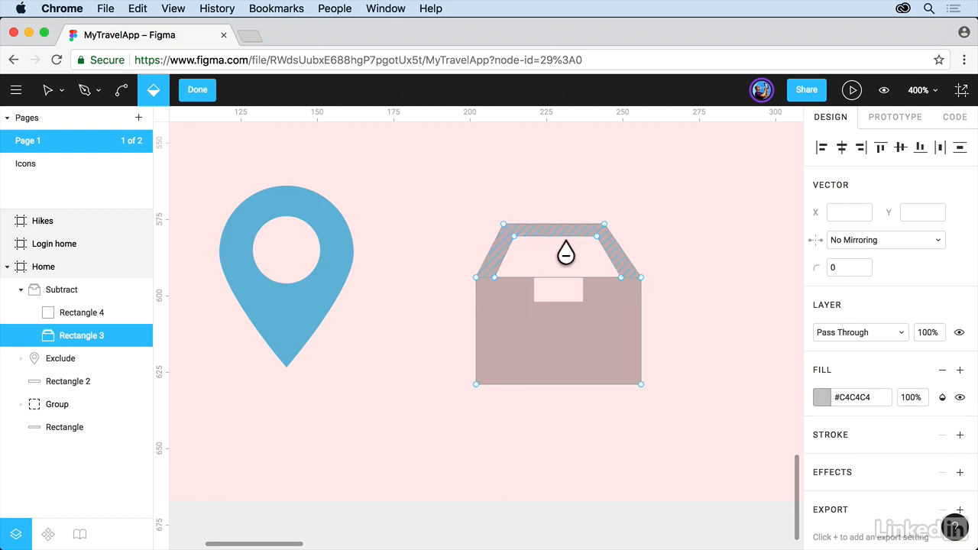
pyautogui.click(574, 272)
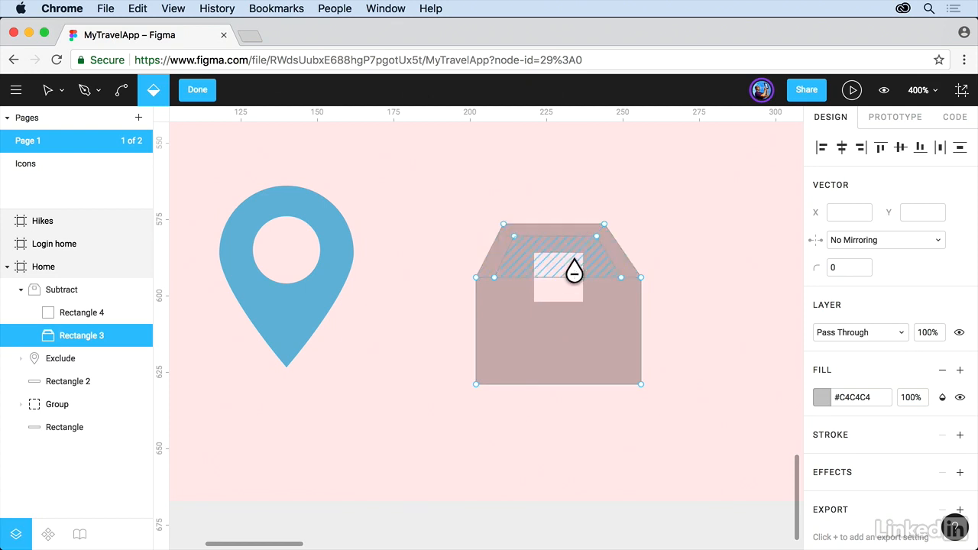
pyautogui.click(574, 272)
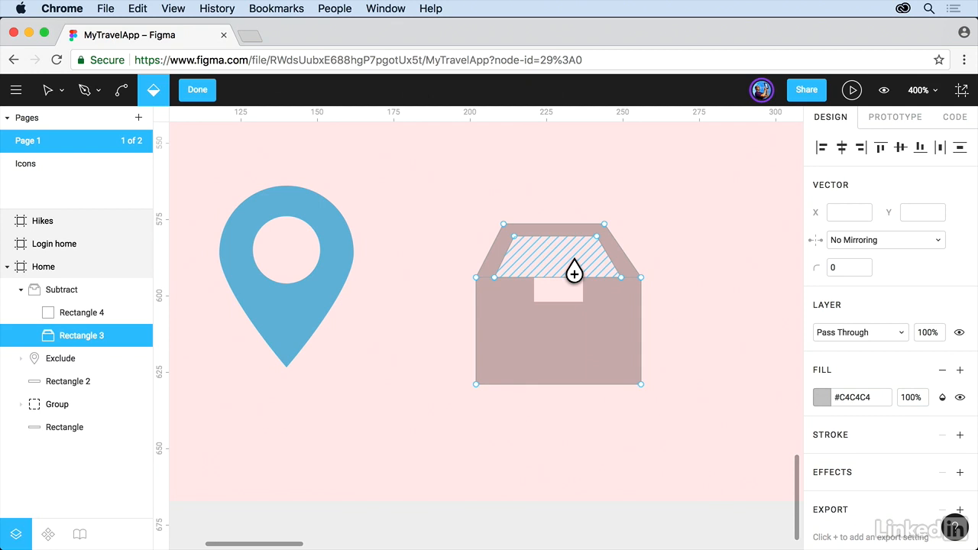
pyautogui.press('Escape')
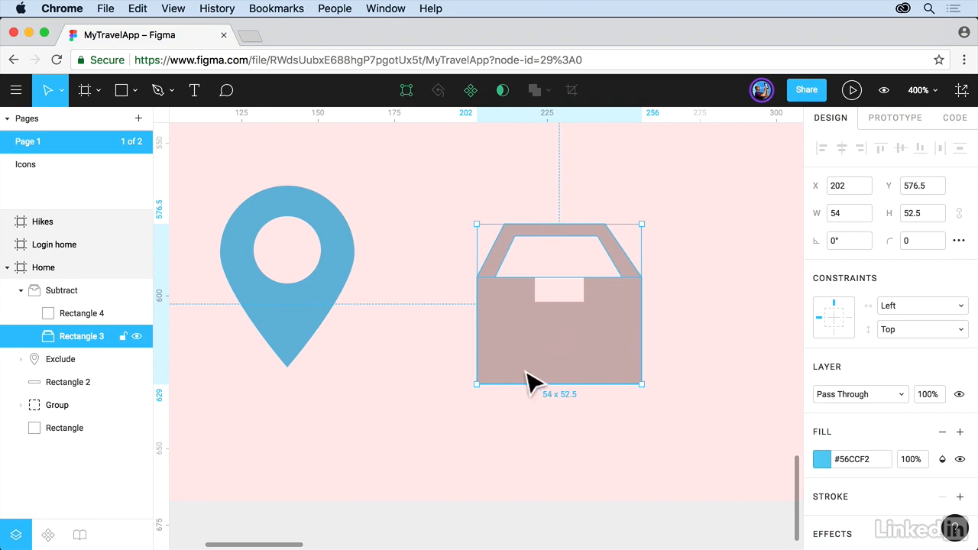
# Set the whole subtracted box shape's fill to #56CCF2 by sampling the blue of the pin icon
pyautogui.click(107, 296)
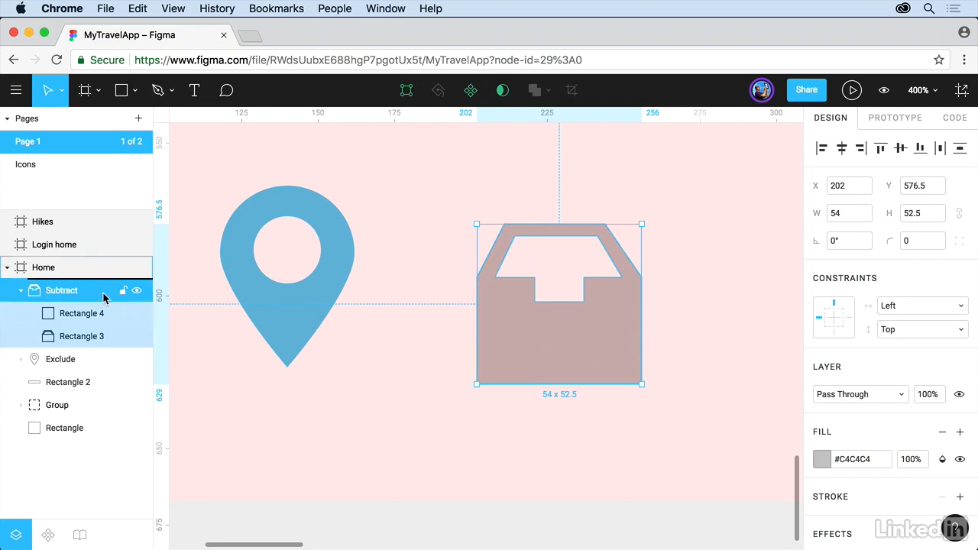
pyautogui.click(822, 459)
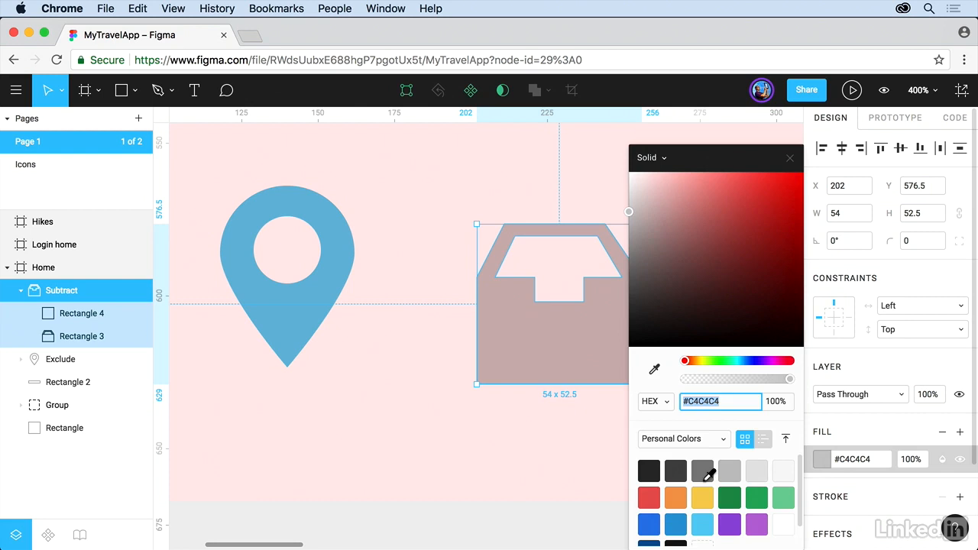
pyautogui.click(655, 370)
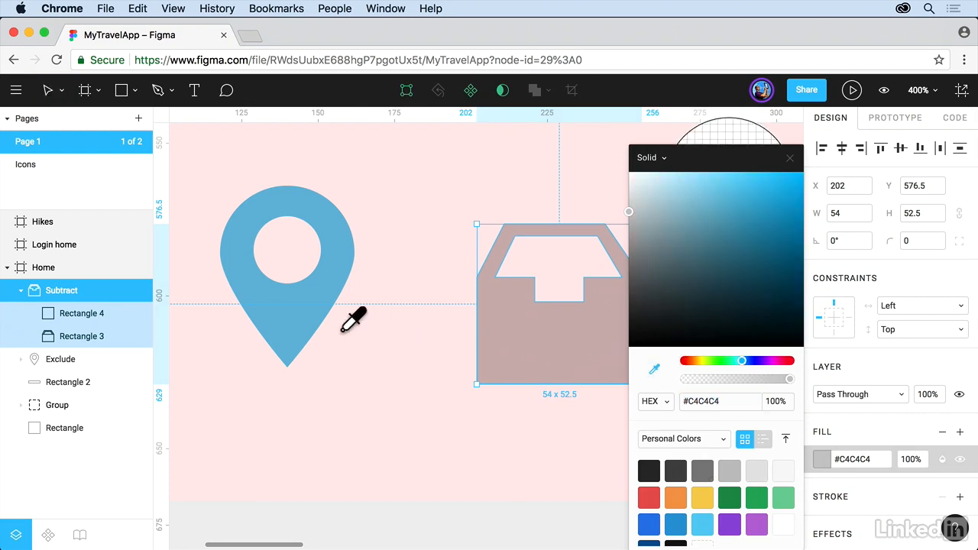
pyautogui.click(313, 322)
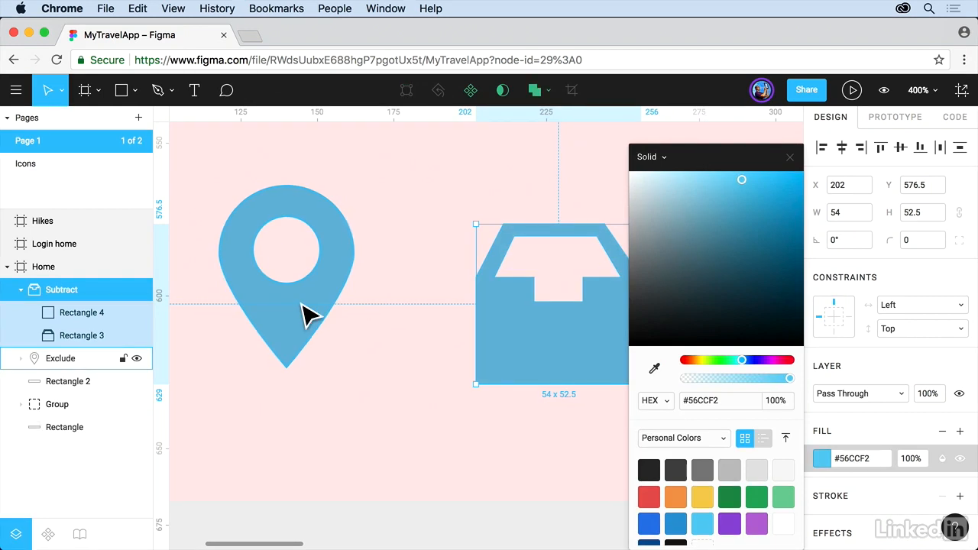
pyautogui.click(791, 159)
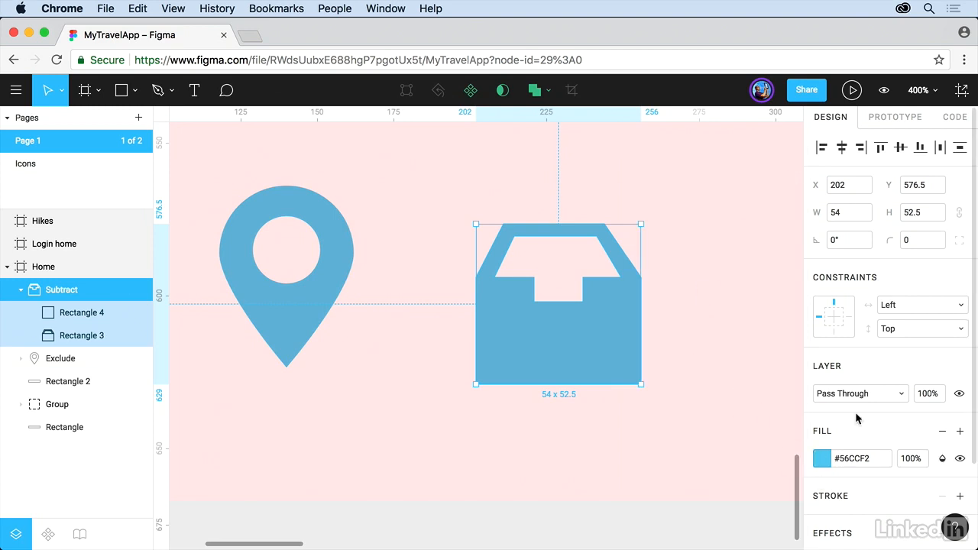
# Try a #000000 stroke of weight 1 on the box shape, look at its advanced stroke settings, and remove the stroke
pyautogui.scroll(-3, 855, 418)
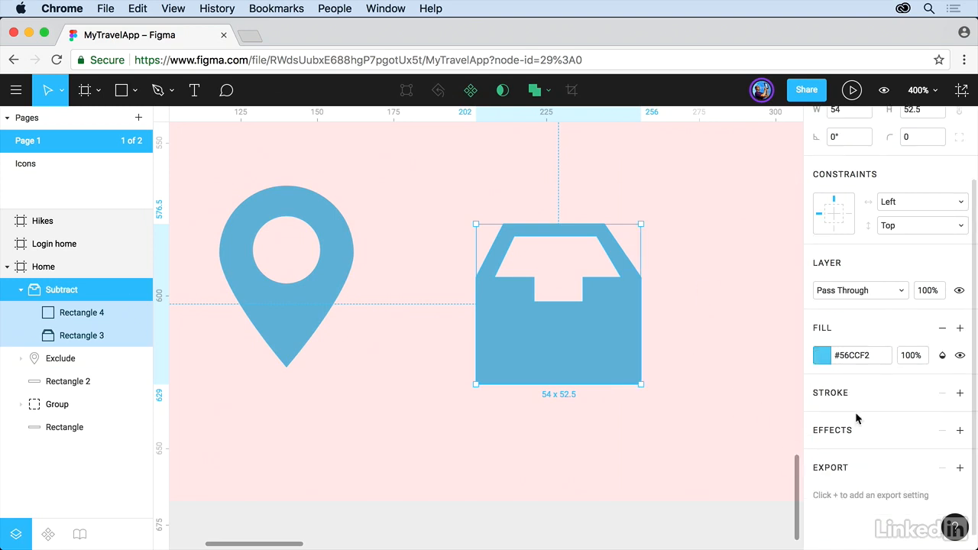
pyautogui.click(960, 391)
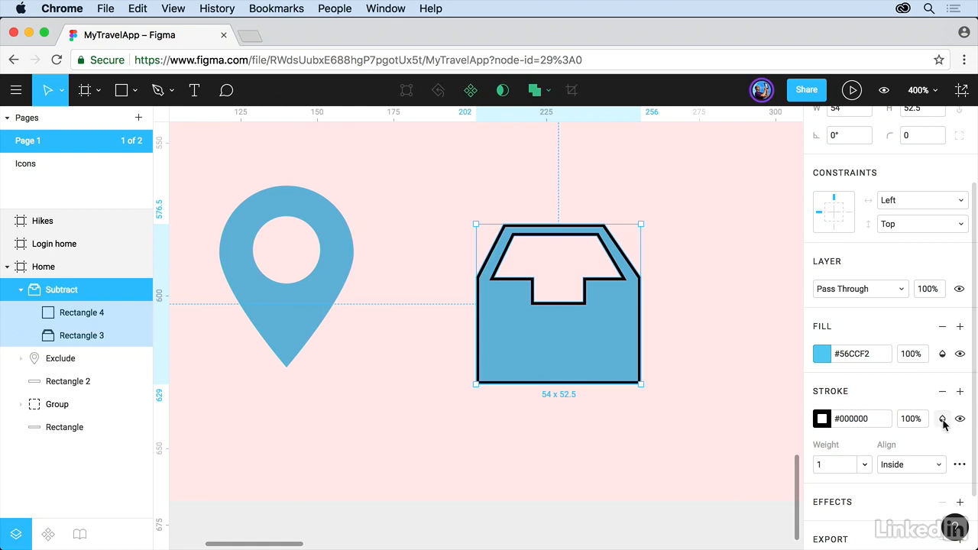
pyautogui.click(958, 465)
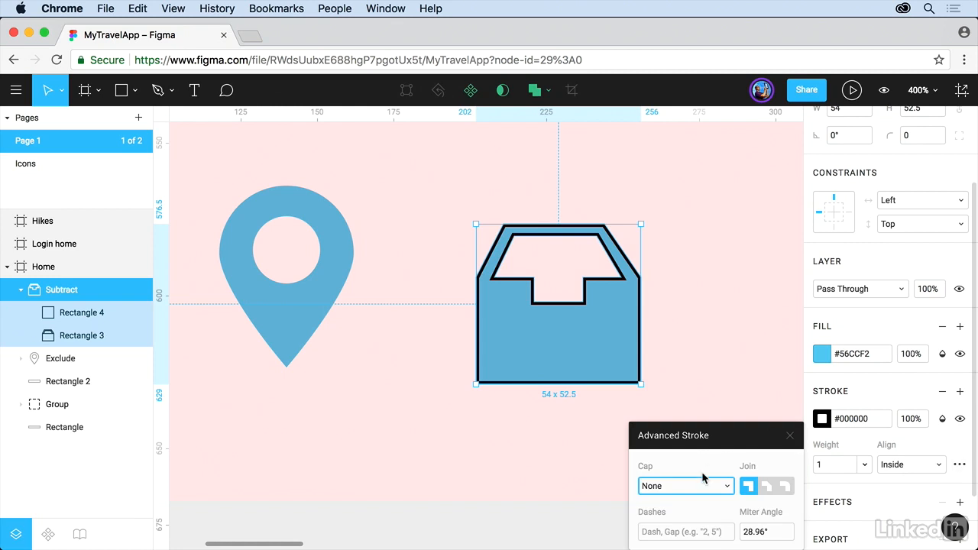
pyautogui.click(789, 437)
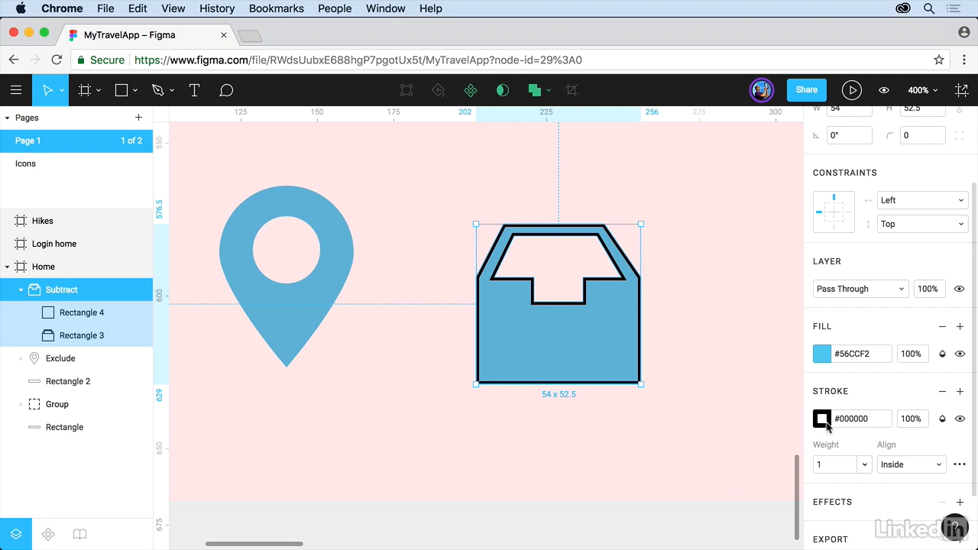
pyautogui.click(942, 391)
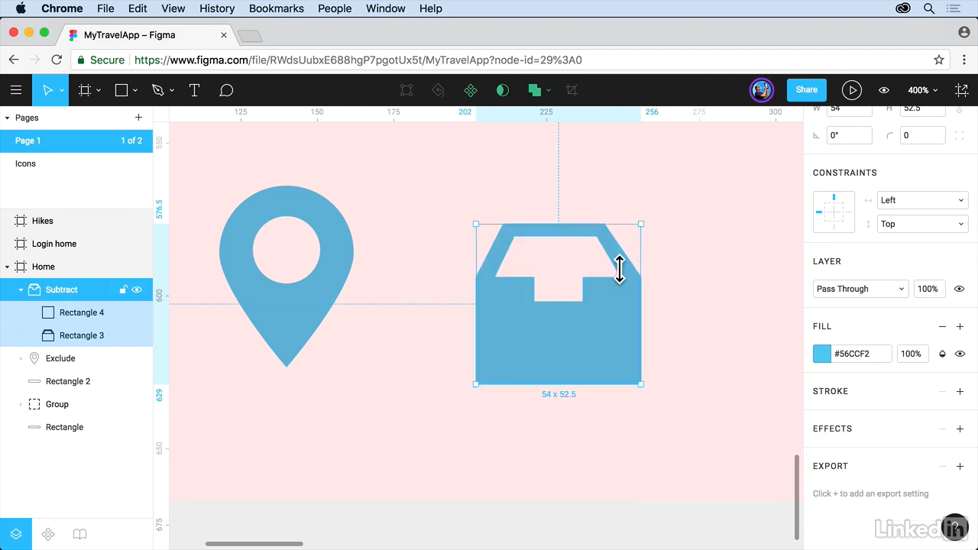
# Move the box shape up beside the pin icon so its upper edge sits at about Y 568
pyautogui.moveTo(609, 321); pyautogui.dragTo(607, 290)
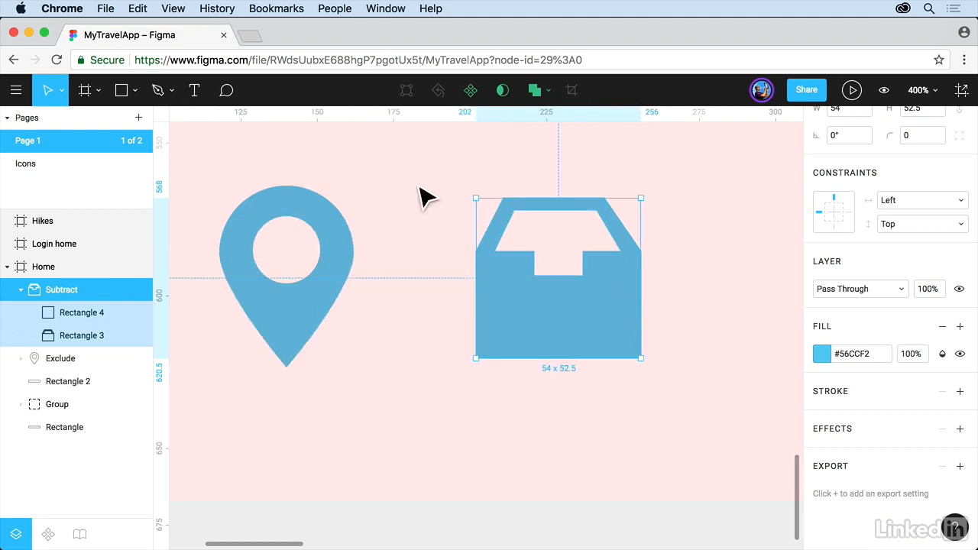